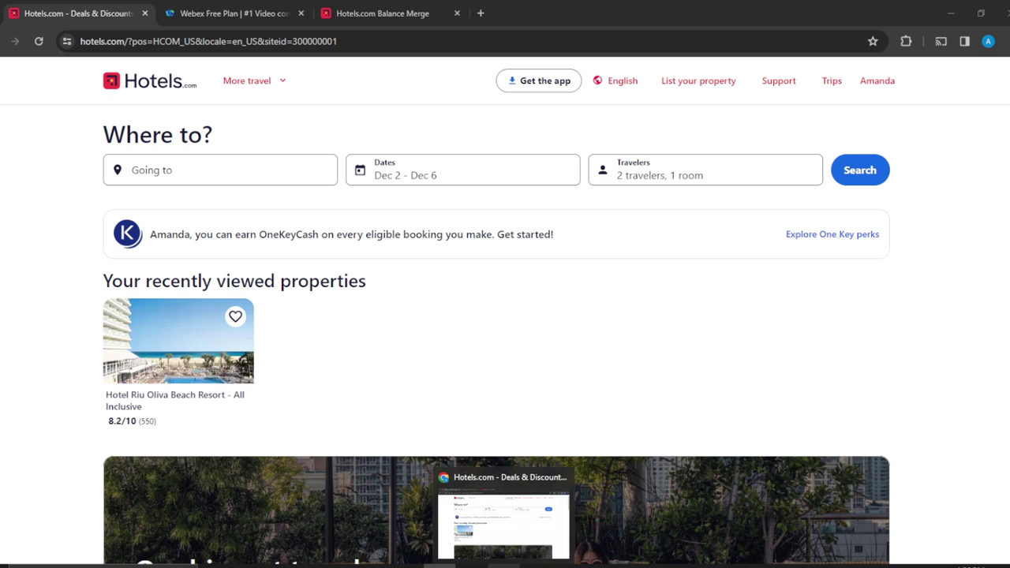
pyautogui.click(524, 540)
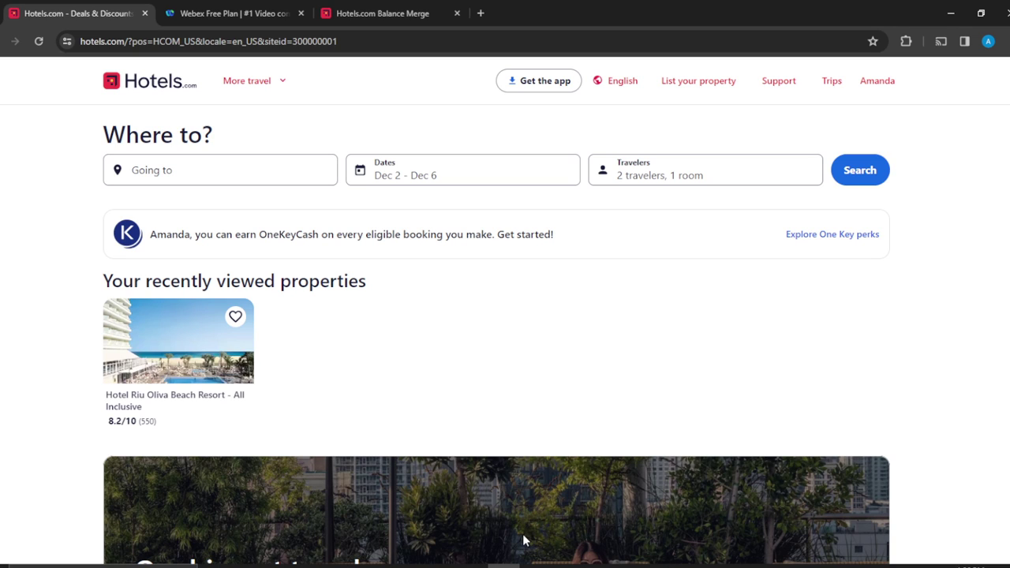